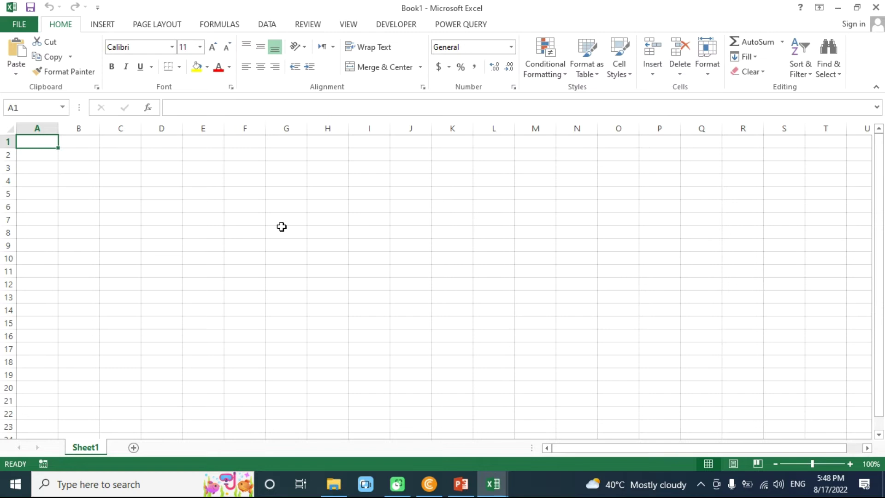
Select cells G8 and D8, and move the active cell through E13 and H6 to cell E6.
click(281, 228)
click(153, 237)
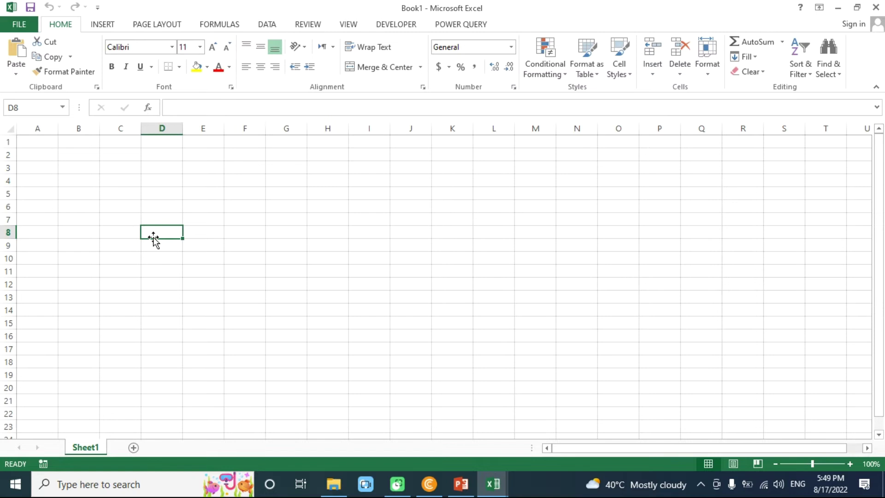
key(Down)
key(Down)
key(Down)
key(Down)
key(Right)
key(Right)
key(Right)
key(Right)
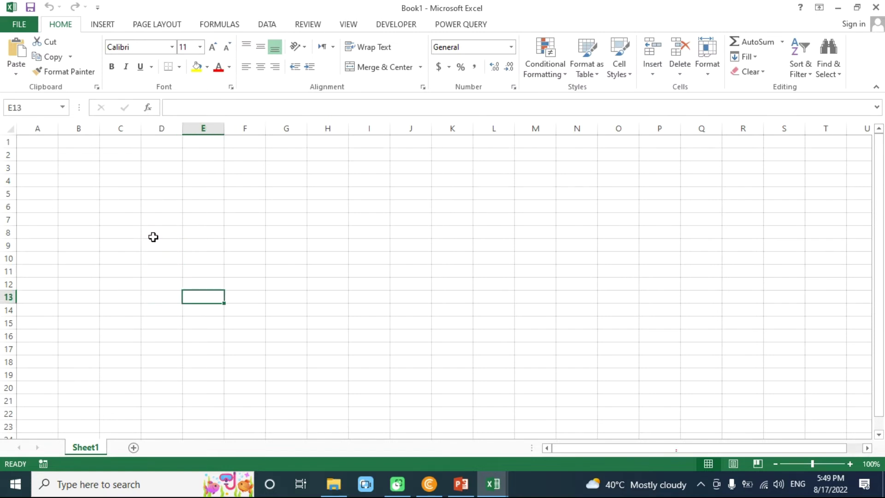
key(Up)
key(Up)
key(Up)
key(Up)
key(Up)
key(Up)
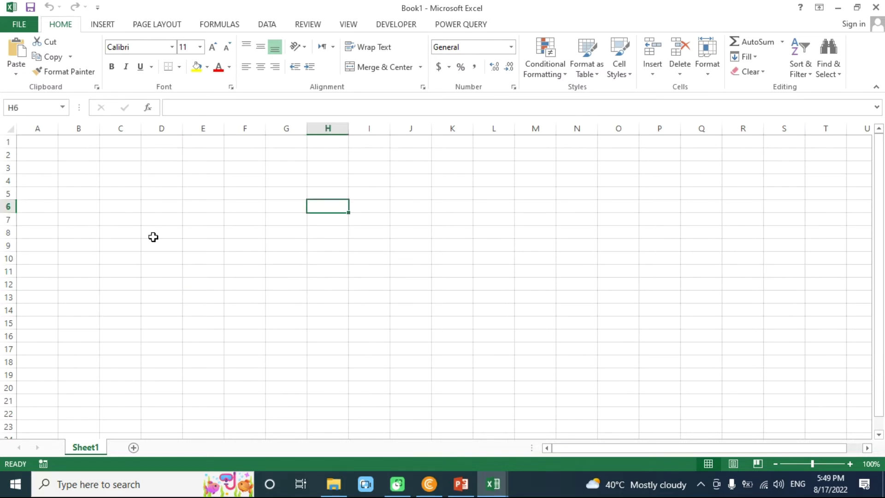
key(Left)
key(Left)
key(Left)
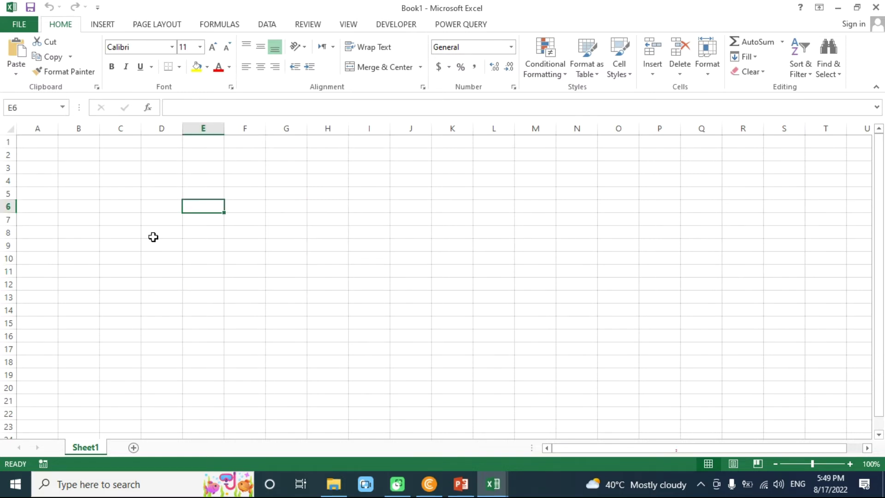
Select the entire columns E, D and G one at a time, and extend the selection across columns G to L.
click(201, 129)
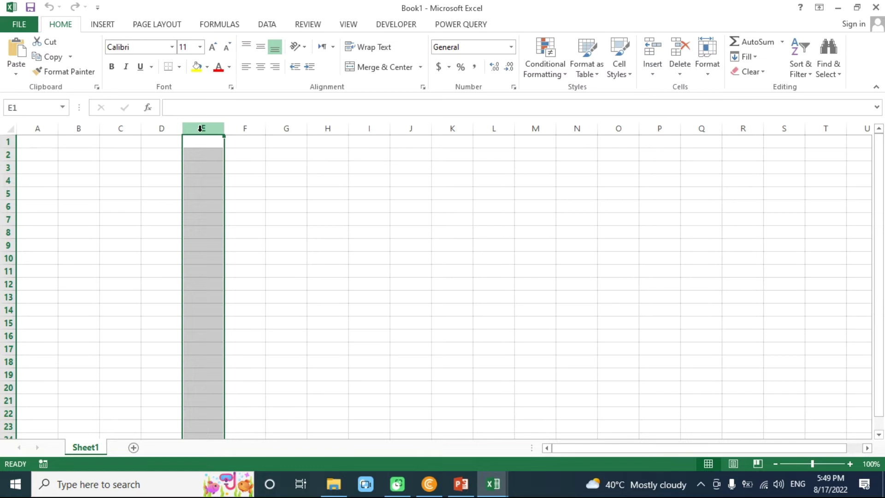
click(167, 129)
click(291, 128)
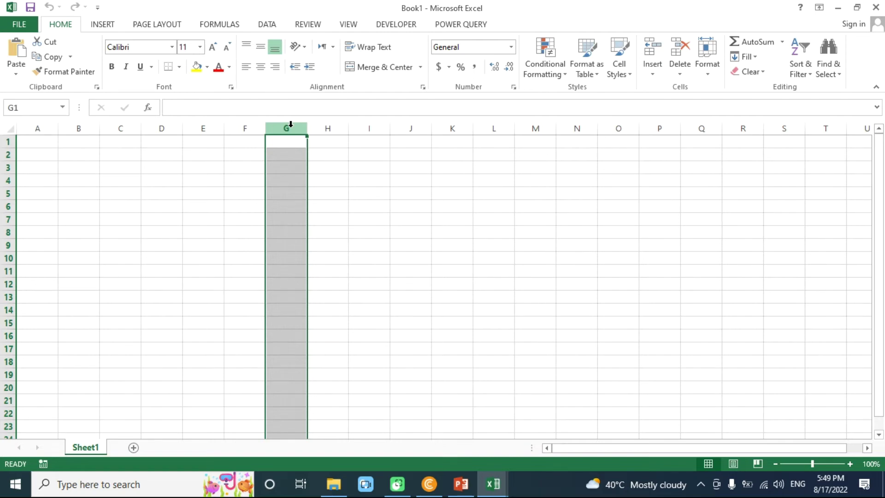
drag(290, 124, 502, 121)
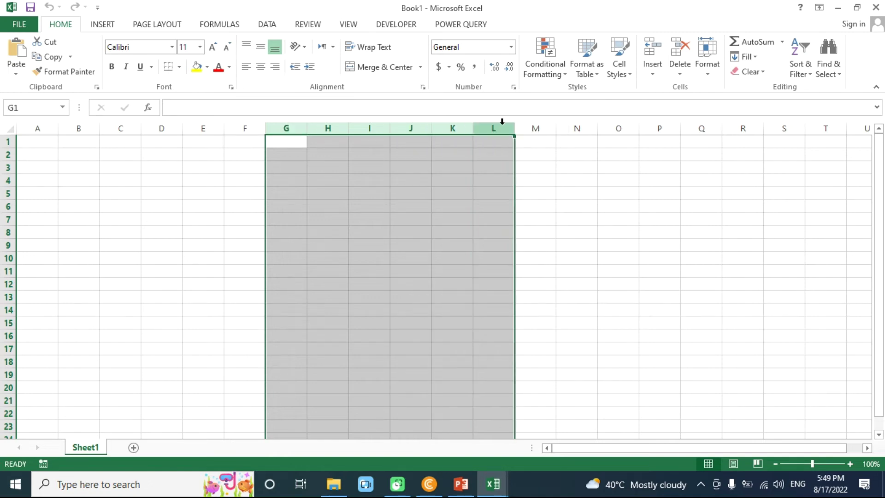
Select the non-adjacent columns F, H, K, N, P and R together, and clear the selection by selecting cell J6.
click(242, 125)
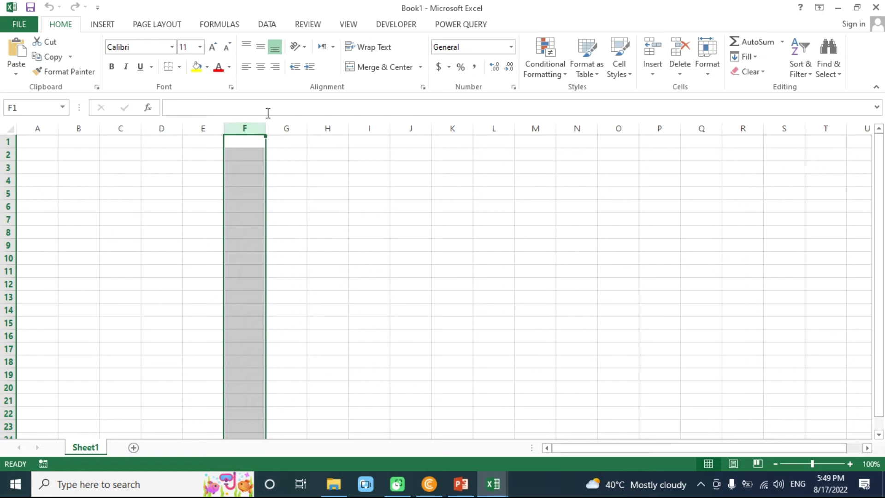
ctrl+click(329, 127)
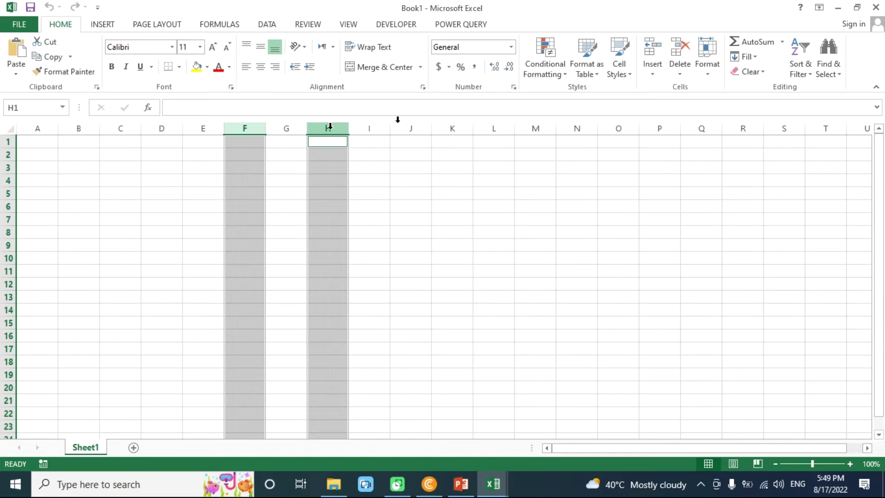
ctrl+click(462, 130)
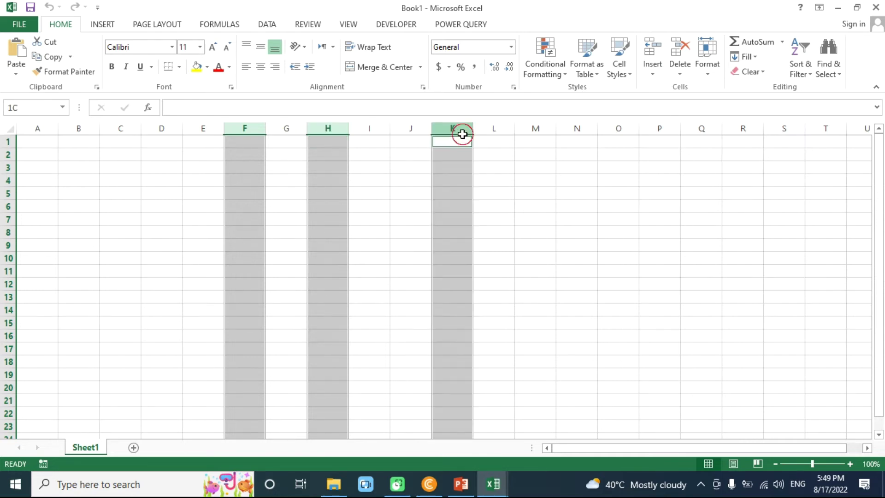
ctrl+click(577, 127)
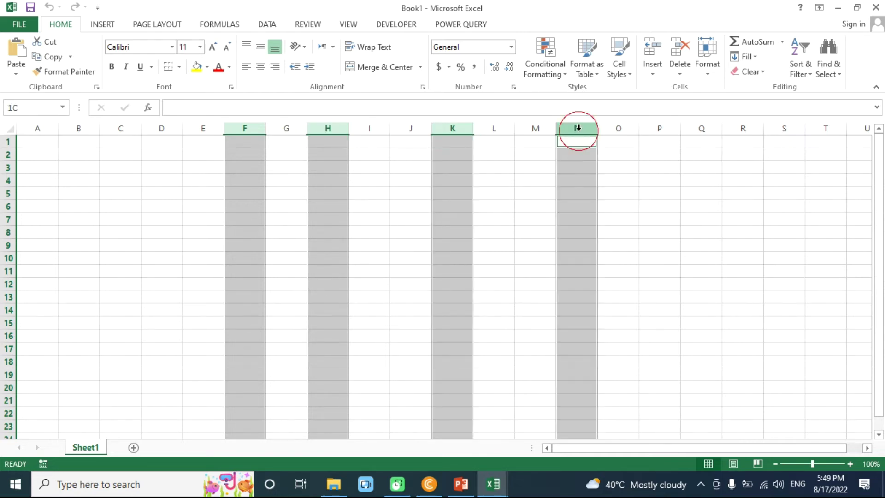
ctrl+click(670, 126)
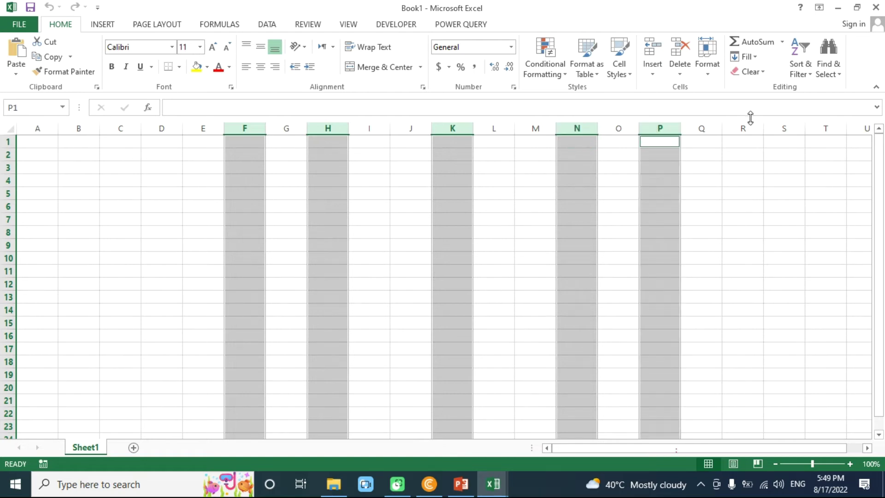
ctrl+click(747, 127)
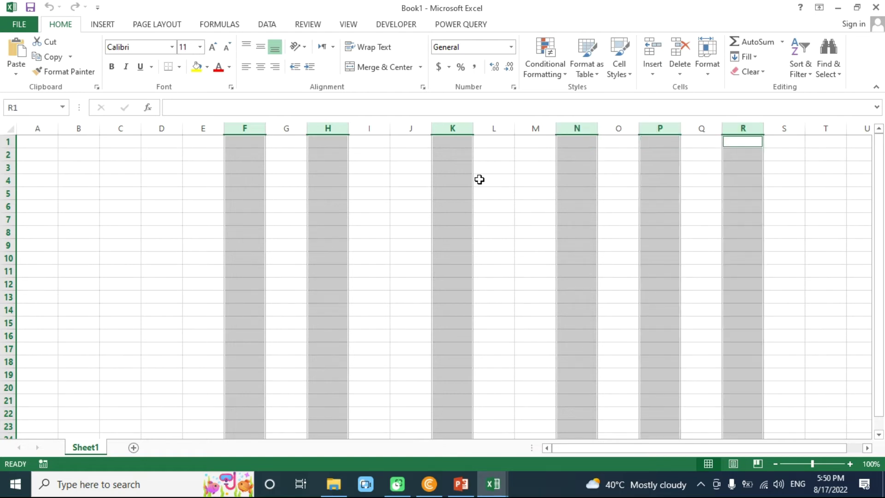
click(405, 212)
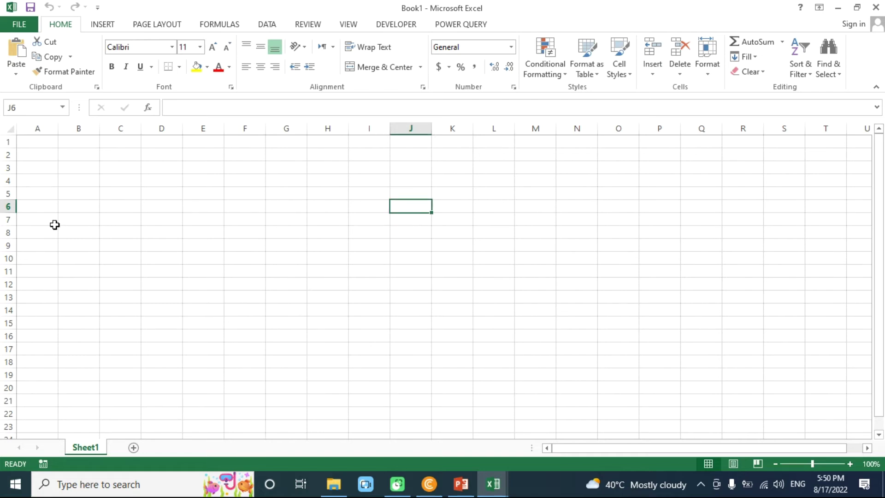
Select entire row 7 and row 10 individually, and extend the selection over rows 10 to 15.
click(9, 220)
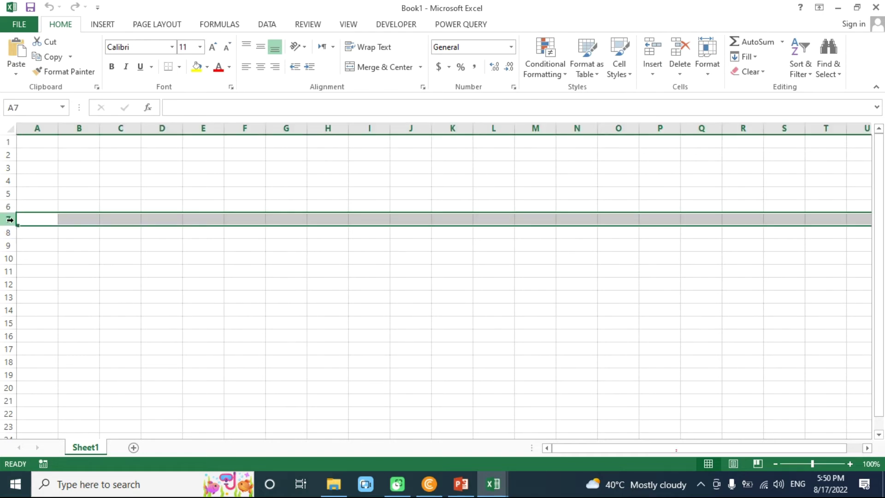
click(6, 258)
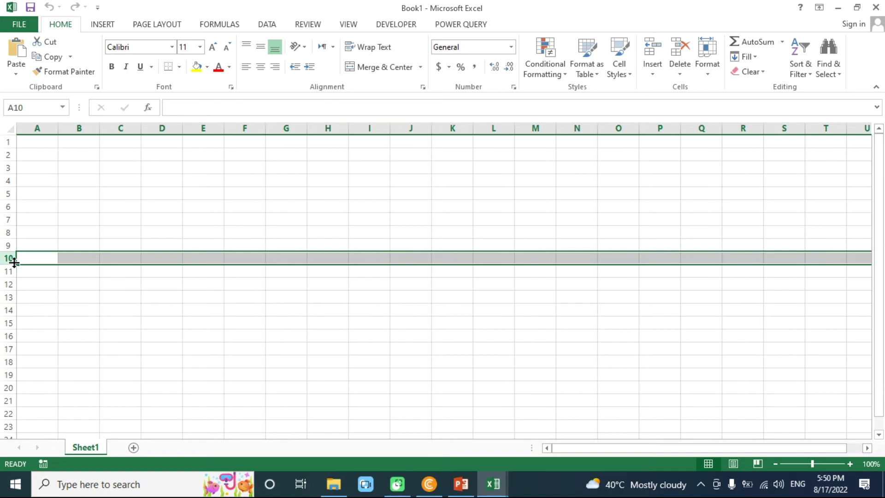
drag(9, 257, 8, 323)
Select the non-adjacent rows 8, 10, 13 and 16 together, and clear the selection by selecting cell C6.
click(6, 233)
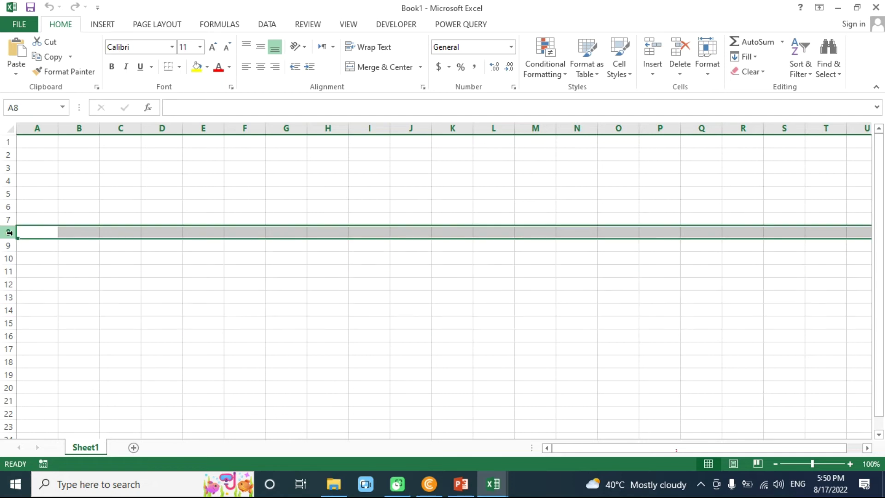
ctrl+click(8, 258)
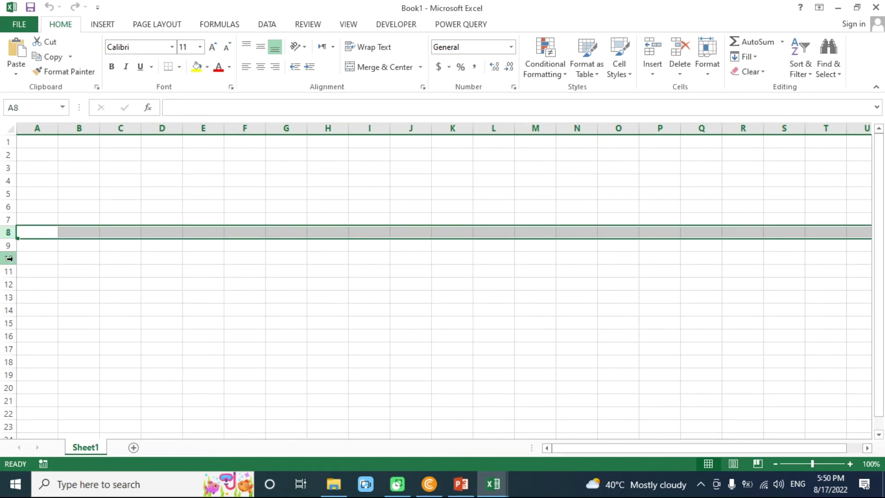
ctrl+click(9, 297)
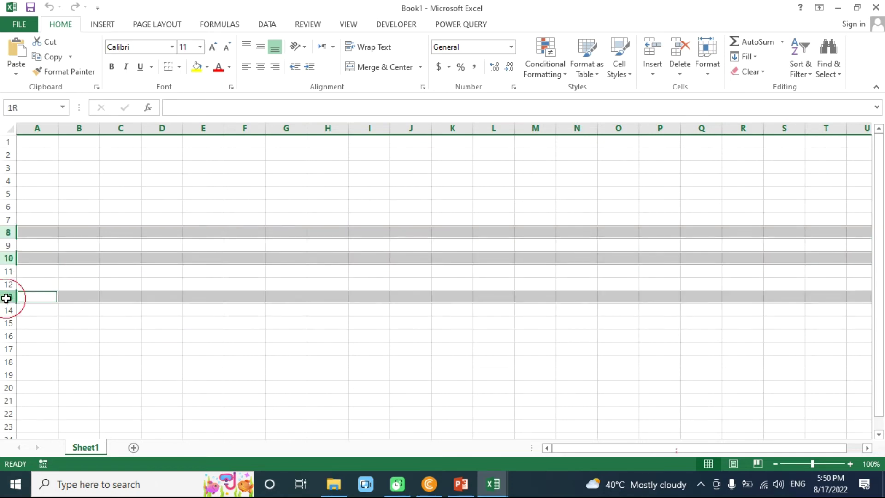
ctrl+click(10, 336)
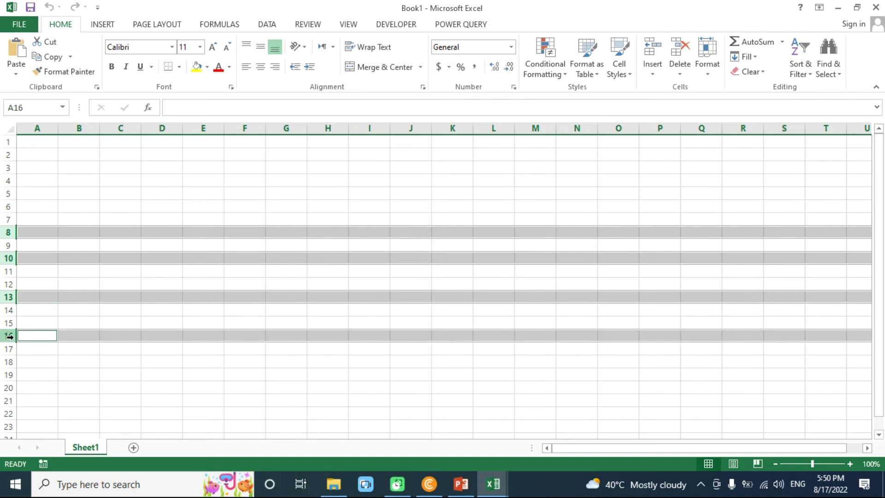
click(117, 208)
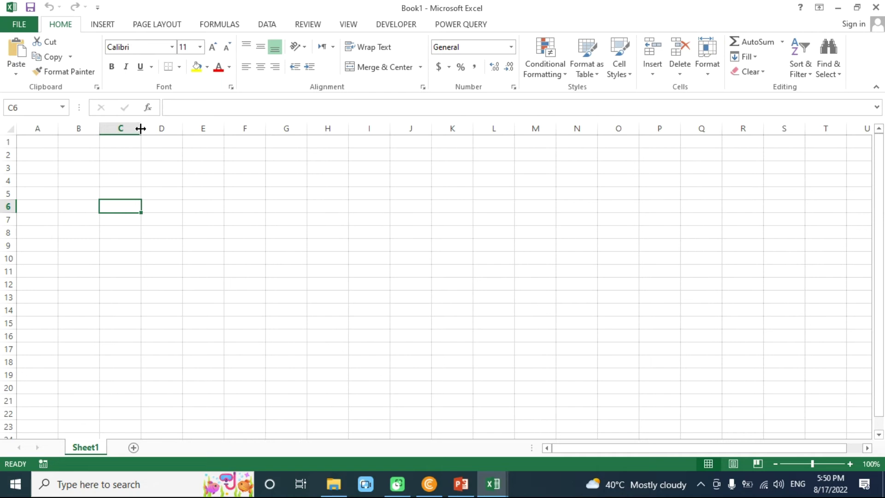
Widen column C to about four times the default width and make row 7 about five times the default height.
drag(140, 129, 275, 129)
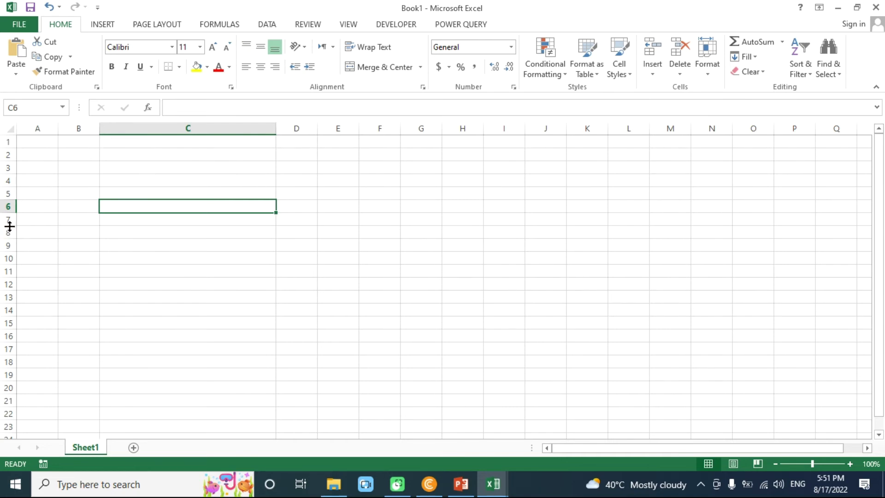
drag(10, 226, 10, 226)
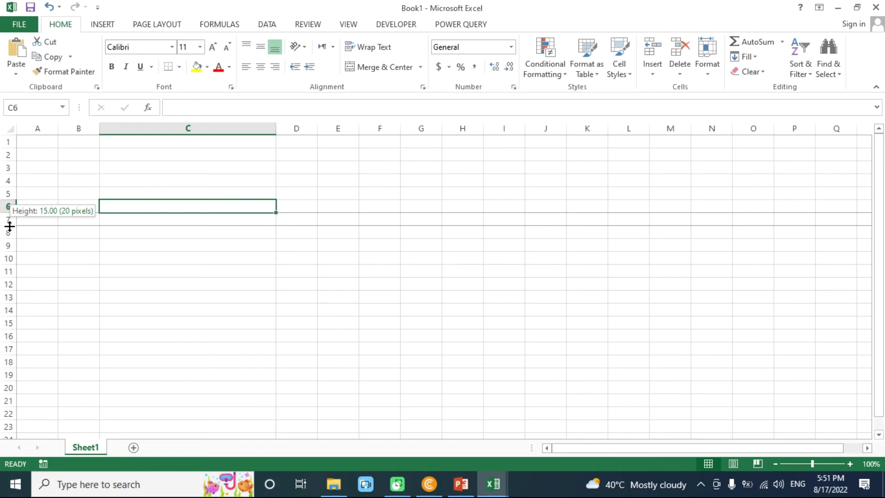
drag(9, 226, 6, 275)
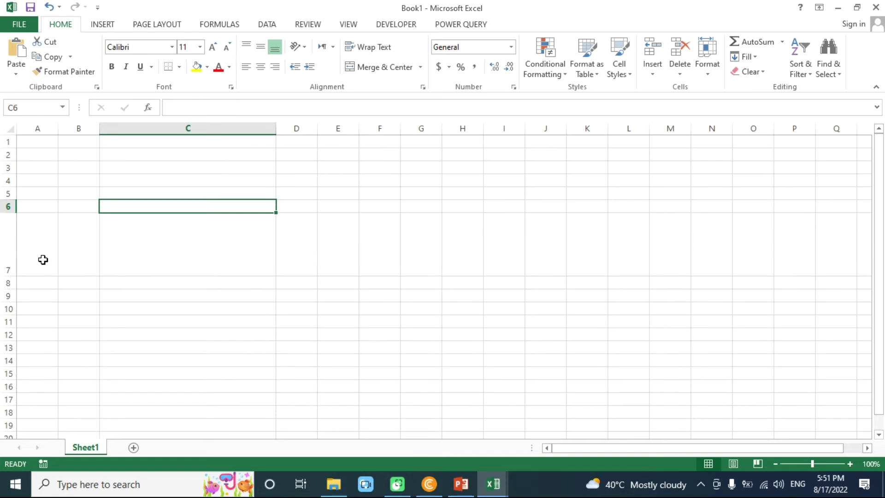
Check the resized cells by selecting B7, A7, C7 and the whole of column C, ending on cell E10.
click(80, 253)
click(36, 245)
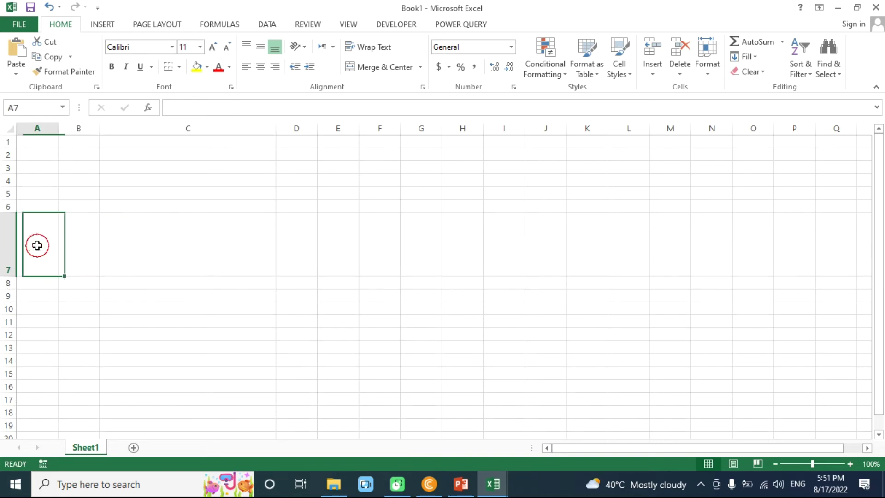
click(157, 253)
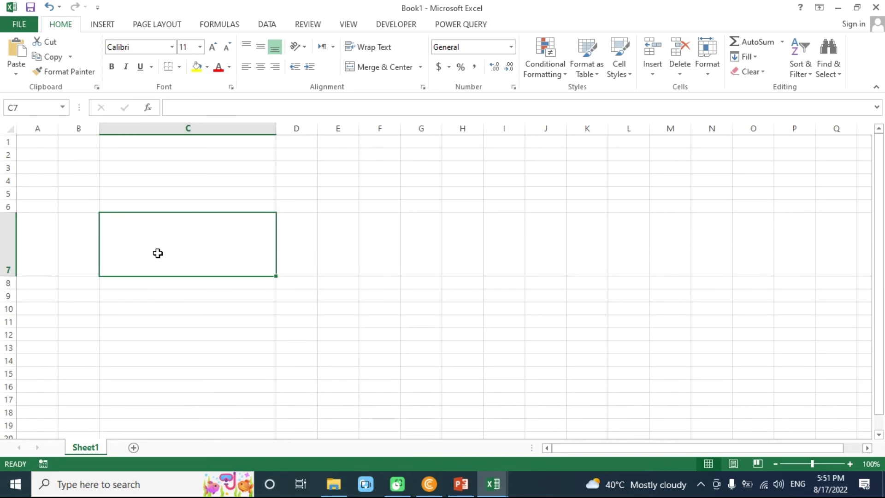
click(205, 125)
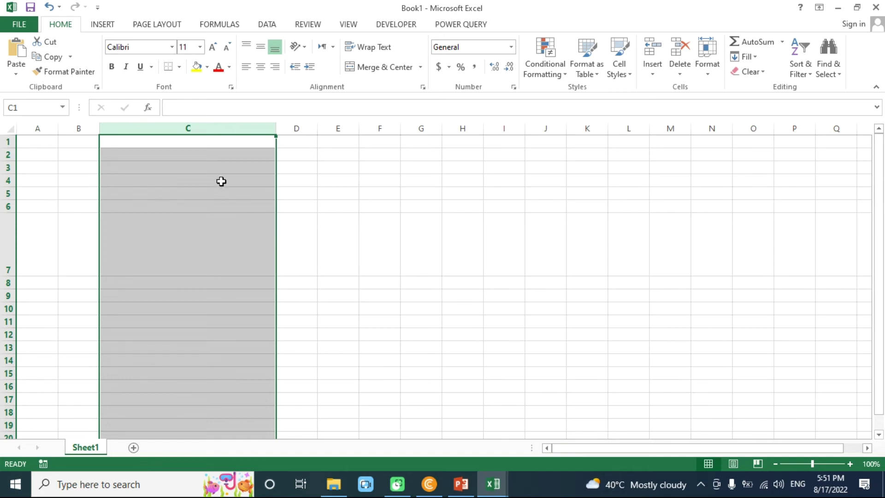
click(322, 309)
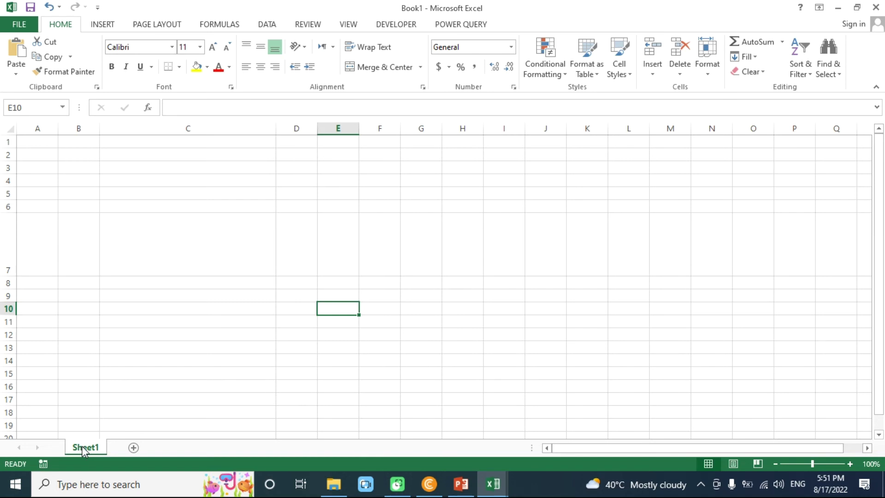
Add four new worksheets to the workbook after the existing sheet.
click(134, 447)
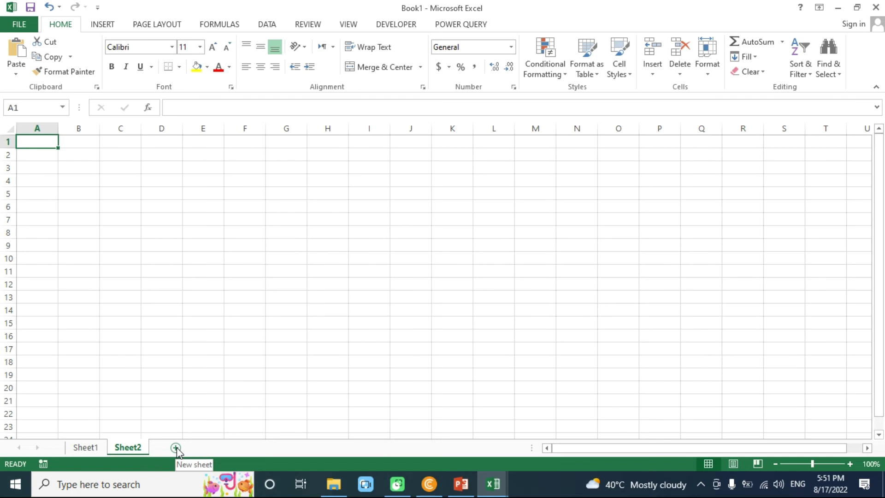
click(176, 447)
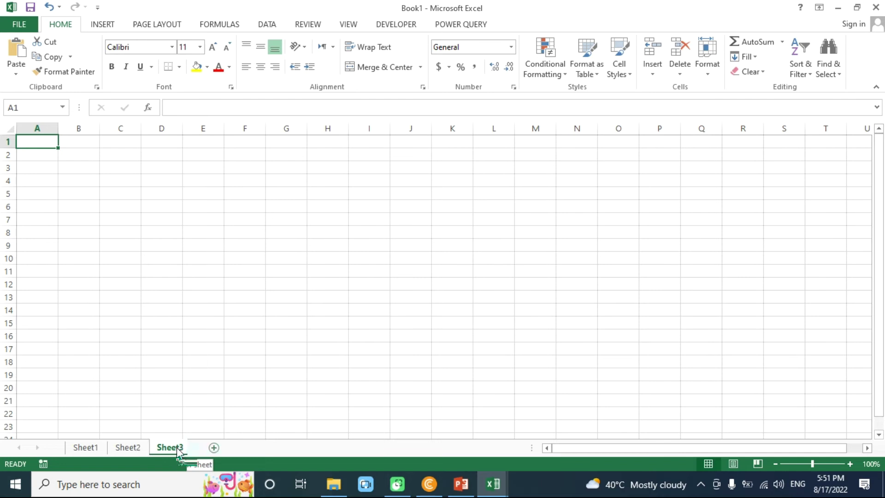
click(217, 447)
click(260, 448)
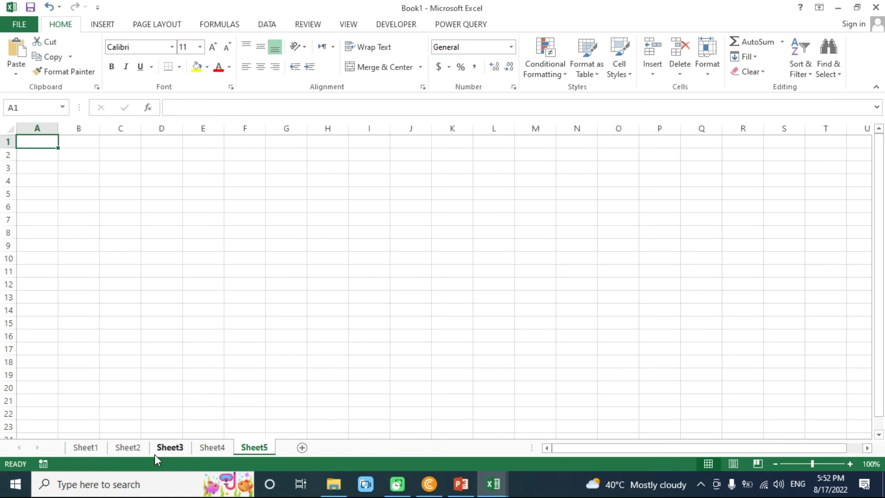
Rename the worksheet Sheet1 as Result.
click(86, 447)
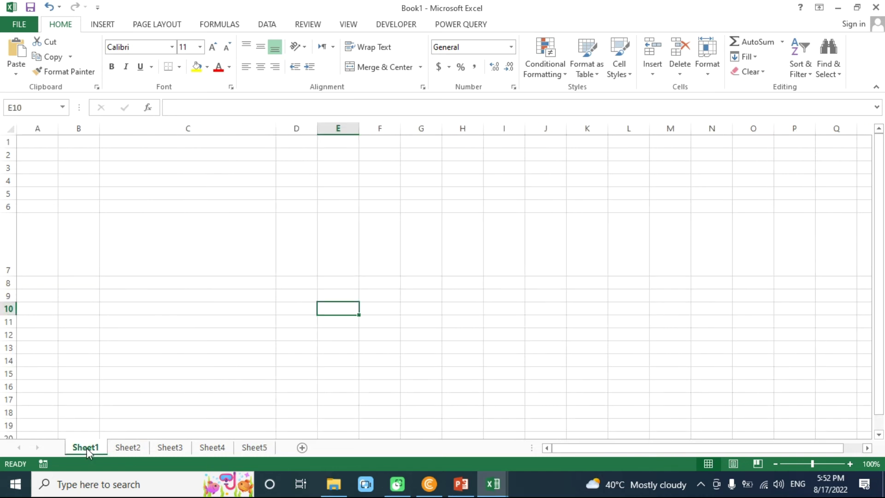
double_click(87, 447)
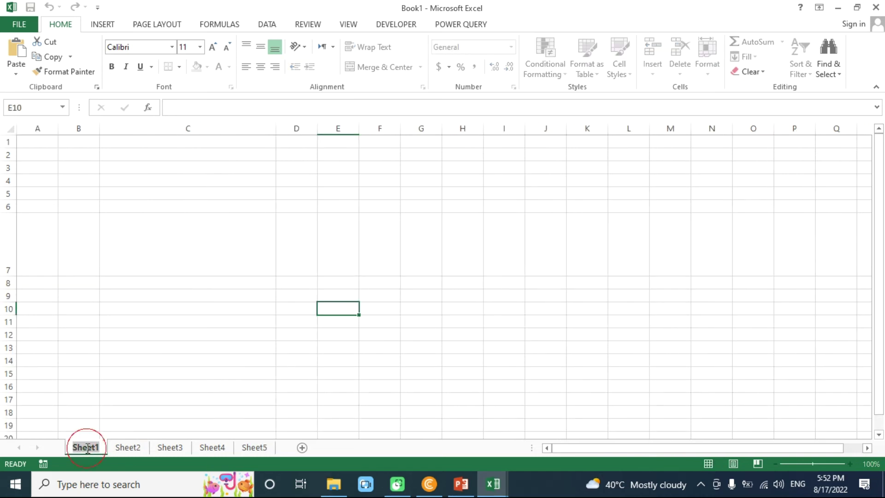
key(BackSpace)
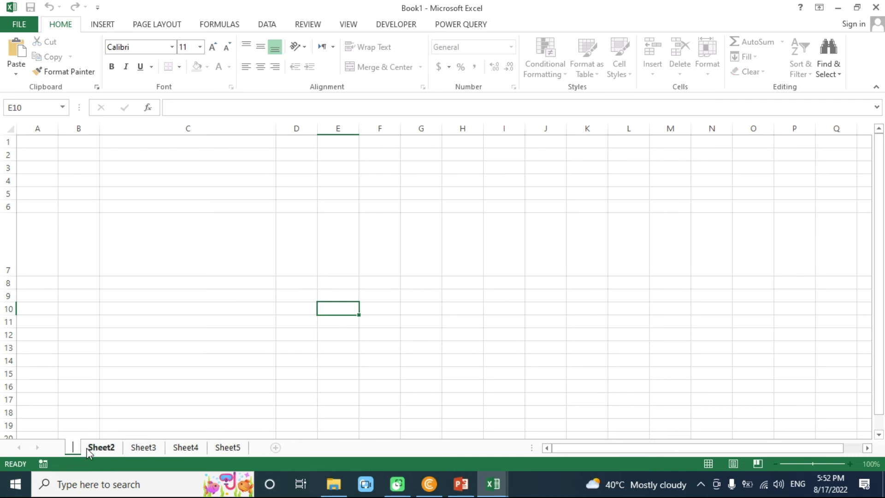
text(Result)
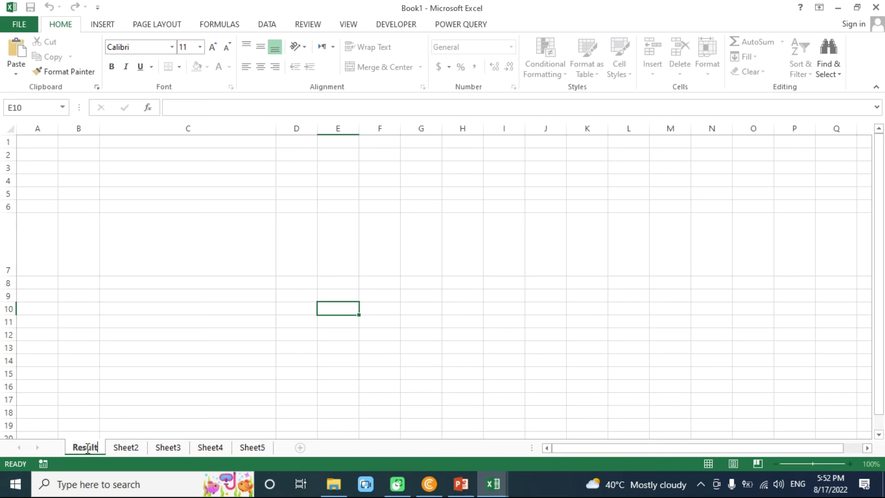
key(Return)
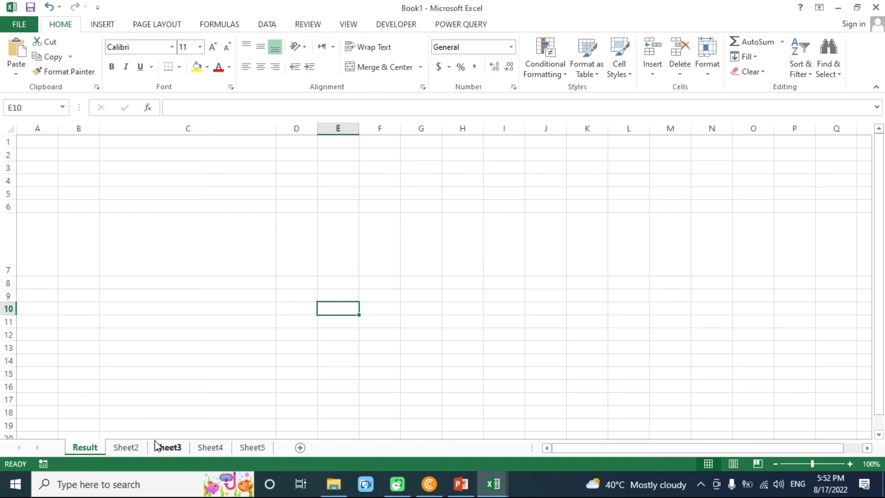
Reorder the worksheets so that Result sits between Sheet4 and Sheet5, and Sheet2 comes directly after Sheet3.
click(83, 449)
drag(83, 449, 82, 448)
drag(82, 448, 163, 449)
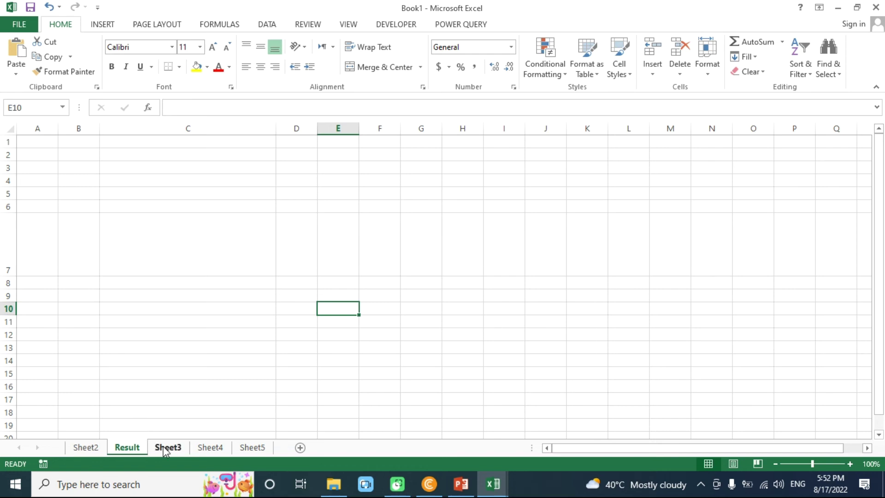
drag(126, 447, 163, 445)
drag(86, 447, 164, 450)
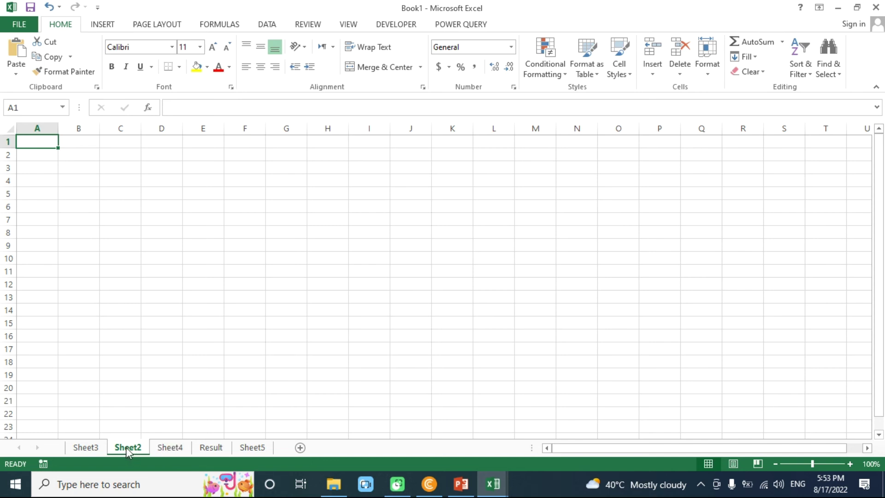
Duplicate Sheet3 twice, placing one copy between Sheet2 and Sheet4 and the other between Sheet4 and Result.
click(84, 447)
click(84, 447)
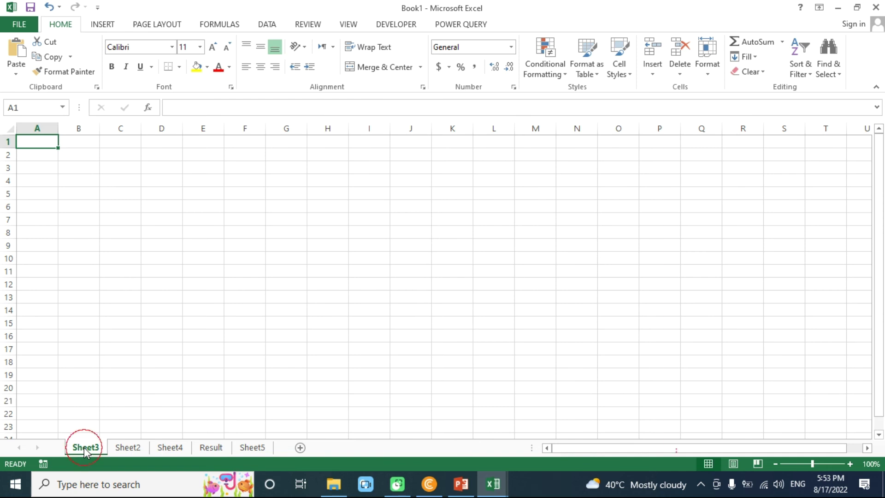
drag(84, 447, 159, 443)
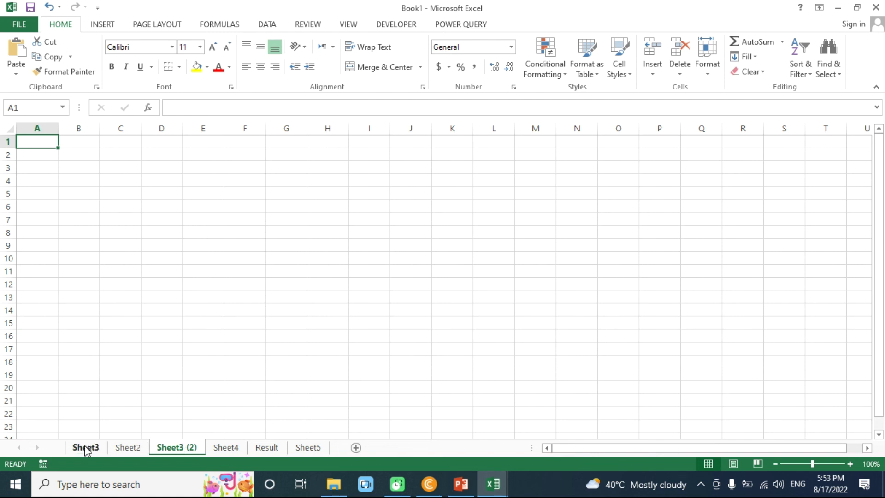
drag(84, 445, 254, 429)
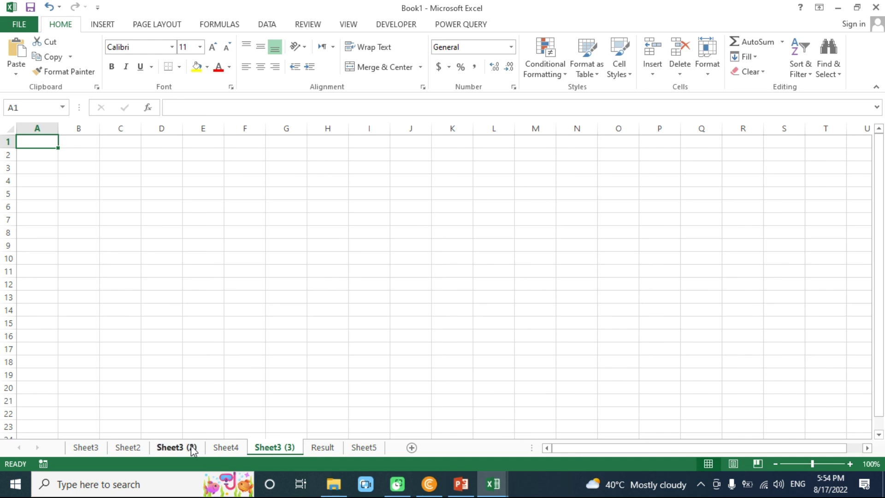
Delete the two duplicated worksheets, Sheet3 (3) and Sheet3 (2).
right_click(277, 450)
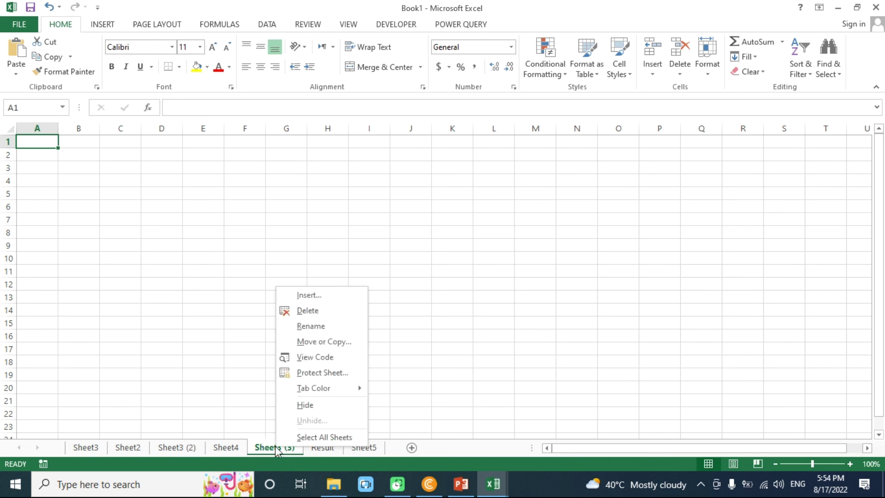
click(308, 311)
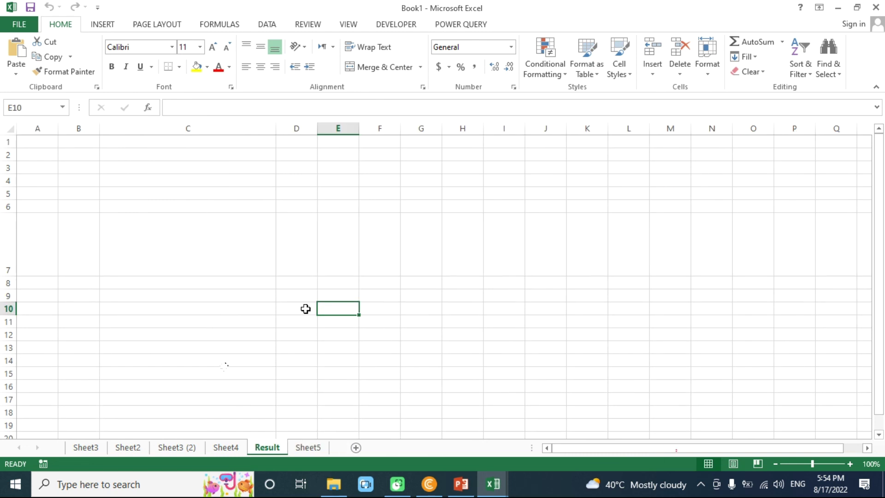
right_click(173, 448)
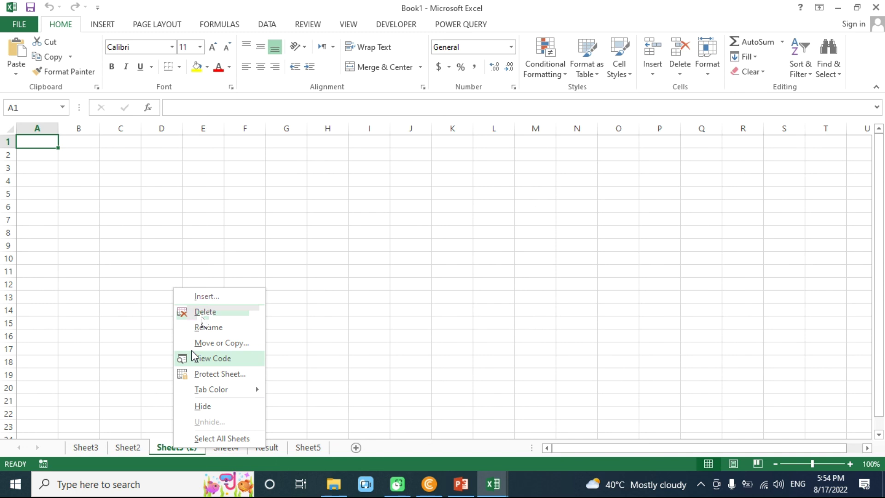
click(198, 311)
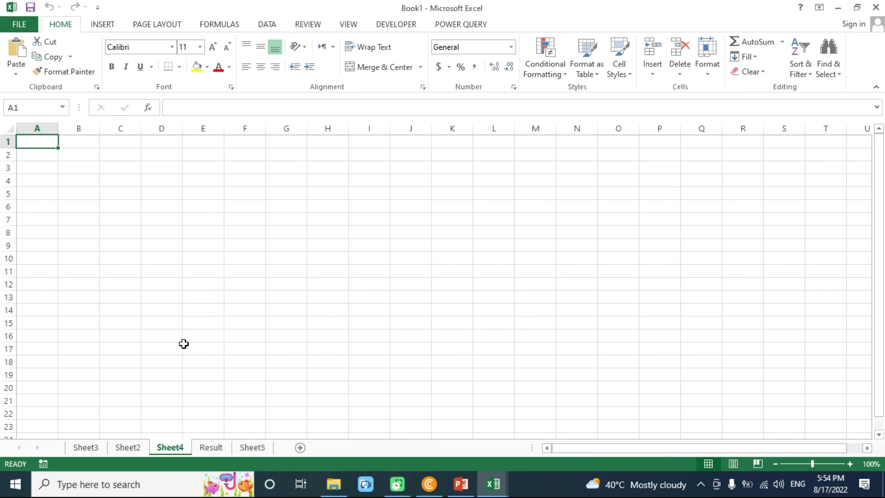